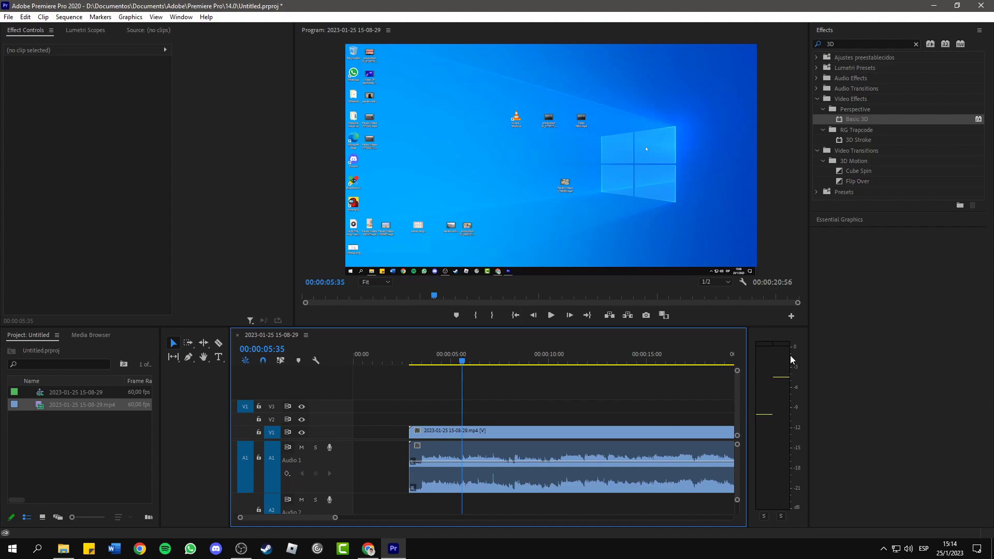
Play the recording to find a mouse click, scrub back near 6 seconds, and zoom the timeline in.
{"action": "left_click", "coordinate": [551, 316]}
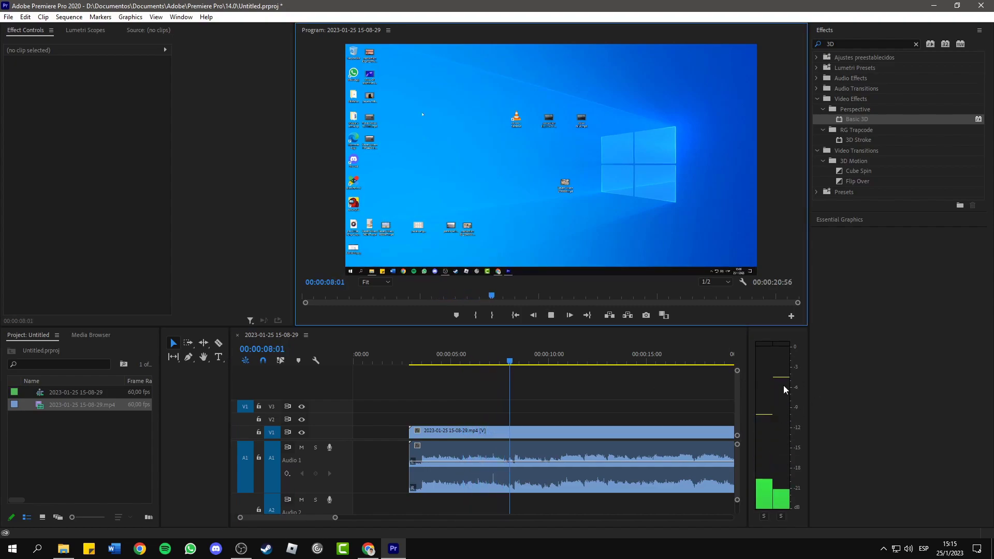
{"action": "left_click", "coordinate": [551, 315]}
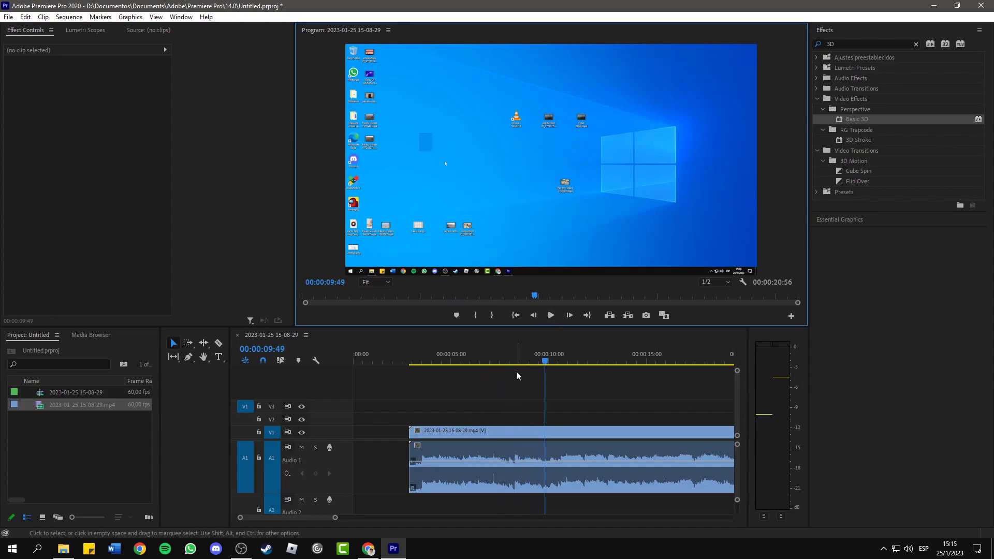
{"action": "left_click_drag", "start_coordinate": [513, 357], "coordinate": [476, 354]}
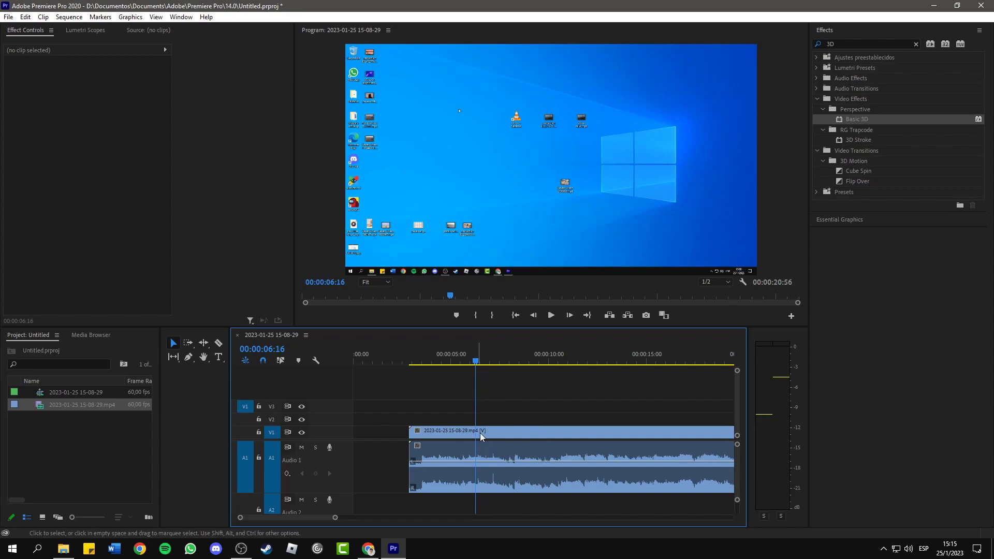
{"action": "left_click_drag", "start_coordinate": [339, 521], "coordinate": [292, 521]}
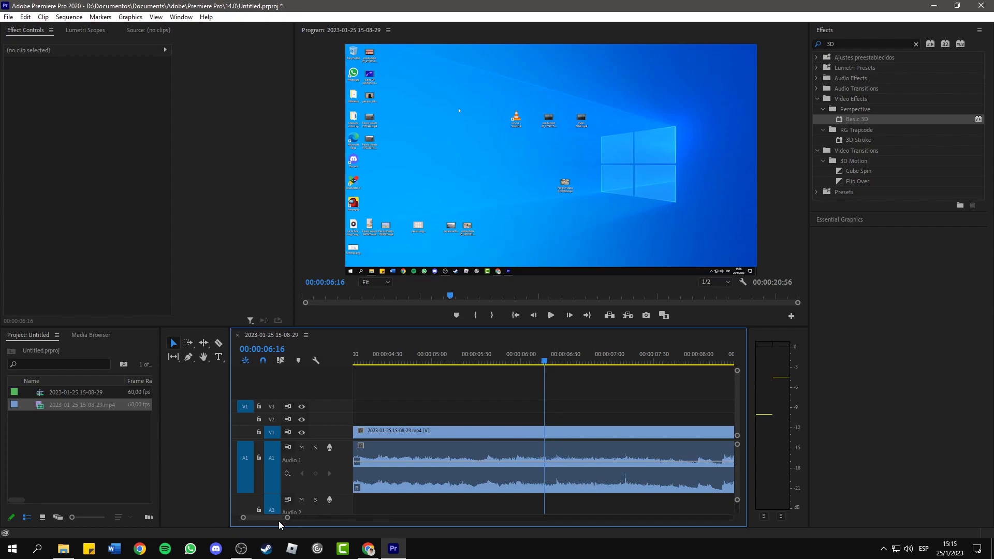
Adjust the timeline zoom and drag the playhead to about 00:00:06:23.
{"action": "left_click_drag", "start_coordinate": [287, 520], "coordinate": [299, 522]}
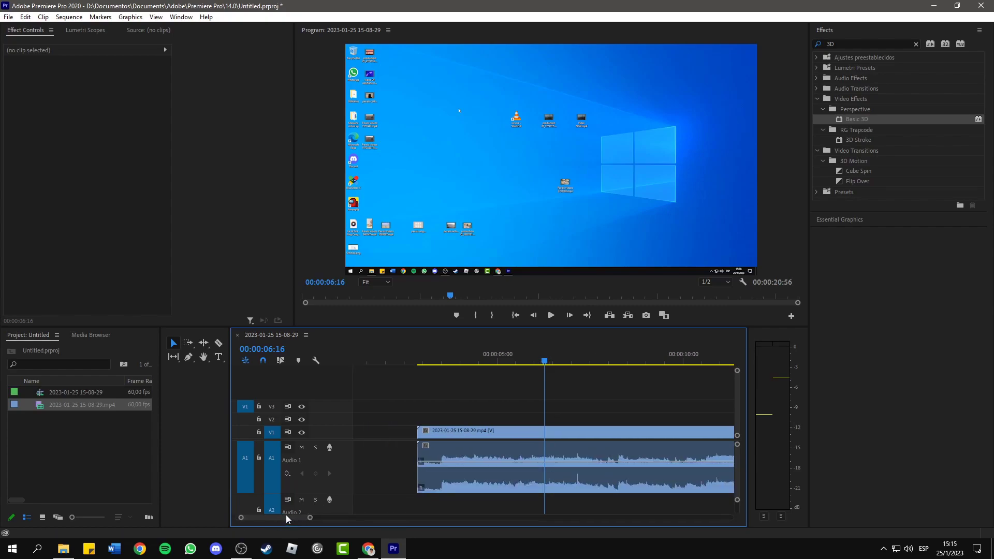
{"action": "scroll", "coordinate": [288, 518], "scroll_direction": "down", "scroll_amount": 3}
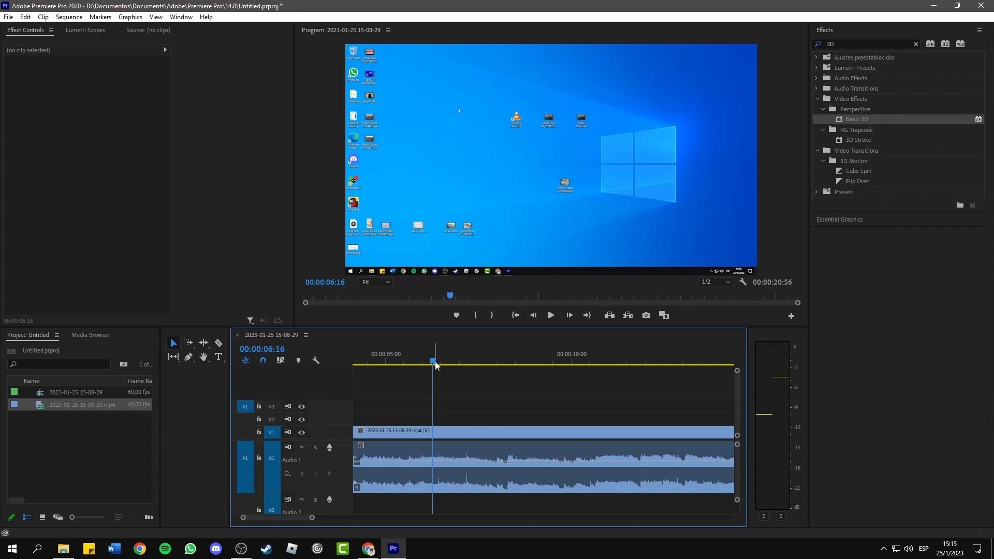
{"action": "left_click_drag", "start_coordinate": [433, 361], "coordinate": [440, 362]}
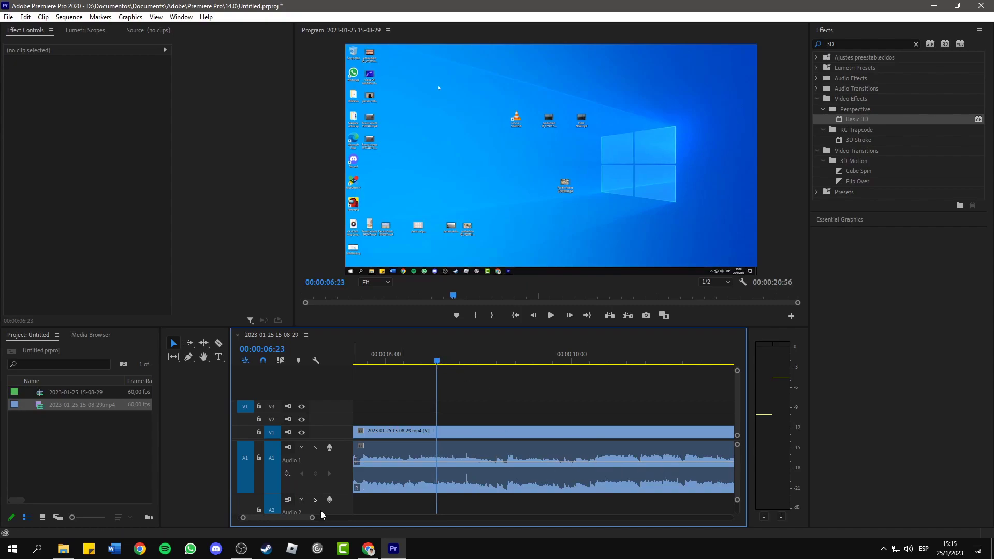
{"action": "left_click_drag", "start_coordinate": [313, 521], "coordinate": [293, 522]}
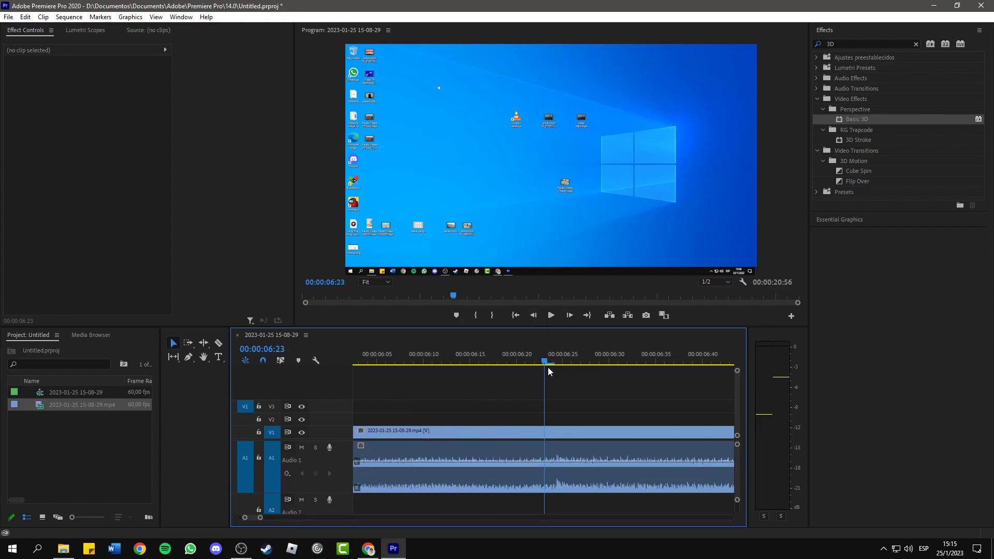
Step frame by frame and replay the passage to settle the playhead on the click spike at 06:23.
{"action": "left_click", "coordinate": [570, 316]}
{"action": "left_click", "coordinate": [570, 315]}
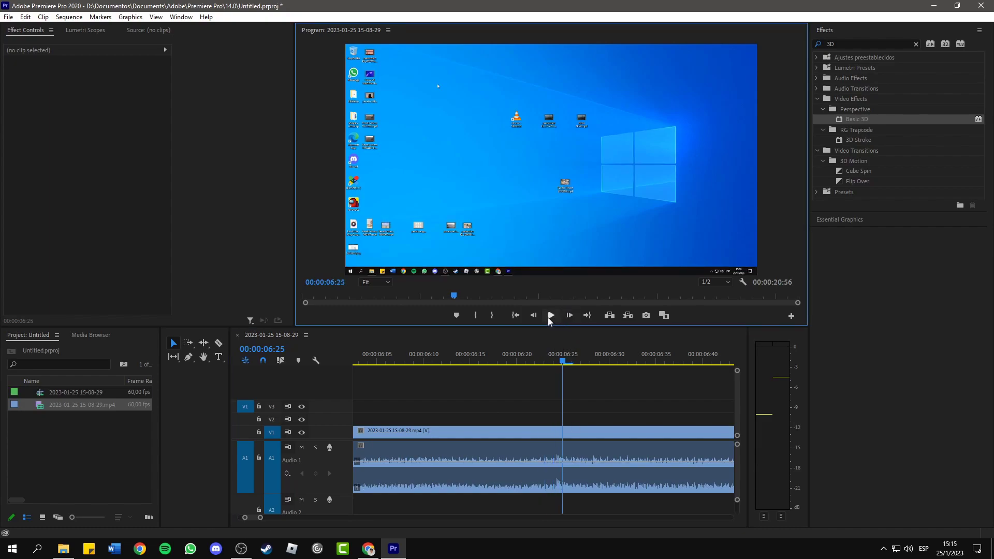
{"action": "left_click", "coordinate": [534, 316]}
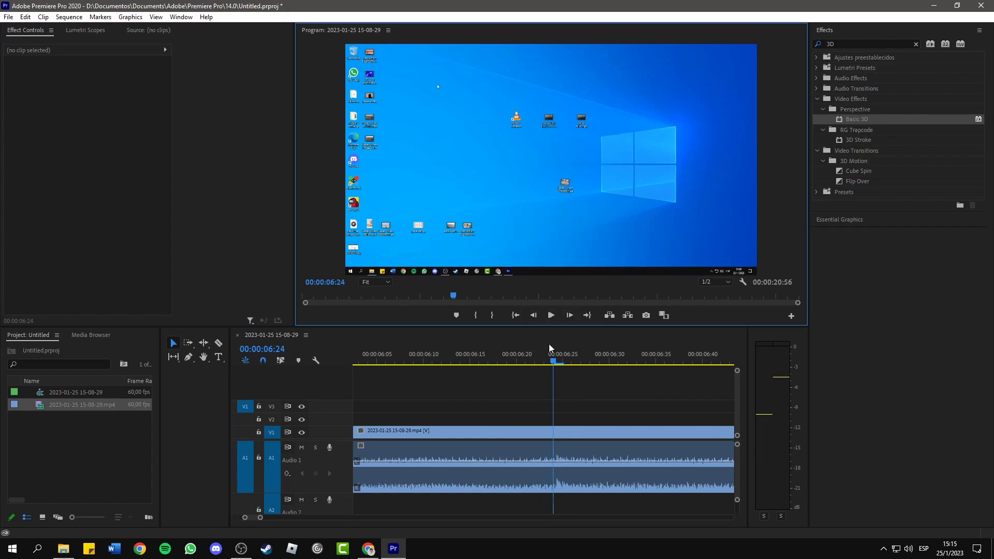
{"action": "left_click", "coordinate": [551, 316]}
{"action": "left_click", "coordinate": [551, 315]}
{"action": "left_click", "coordinate": [459, 362]}
{"action": "left_click_drag", "start_coordinate": [459, 363], "coordinate": [451, 390]}
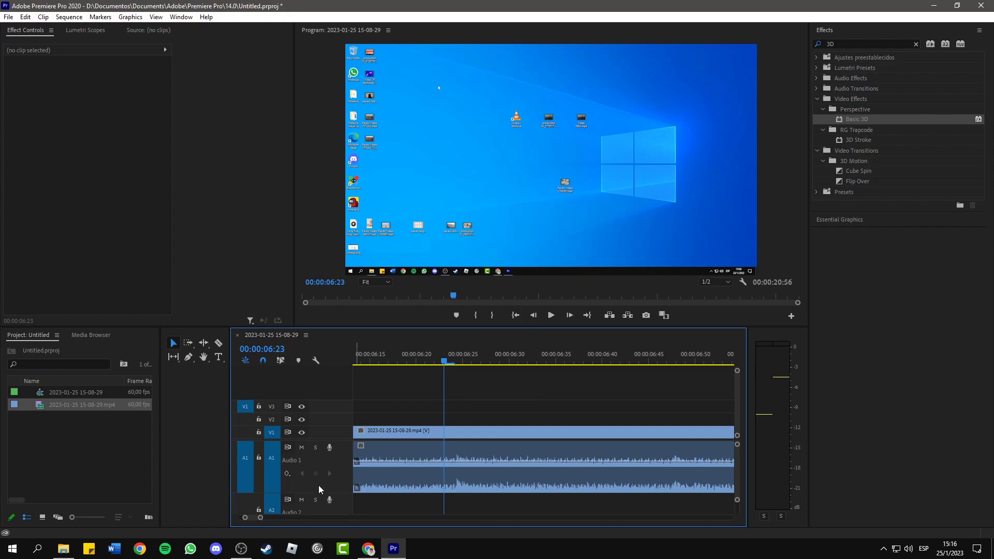
Add volume keyframes to the audio clip at 06:23, 06:24 and 06:25.
{"action": "left_click", "coordinate": [398, 476]}
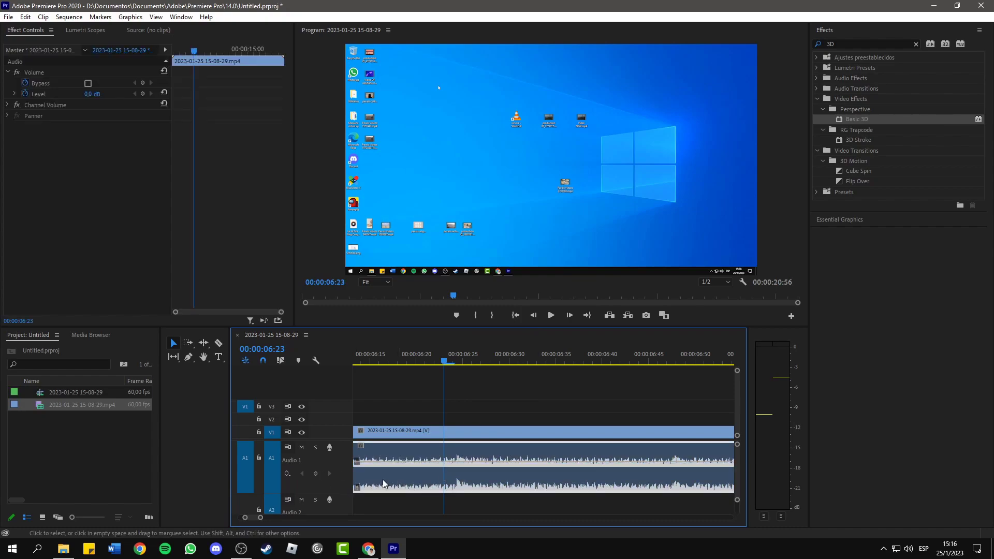
{"action": "left_click", "coordinate": [316, 474]}
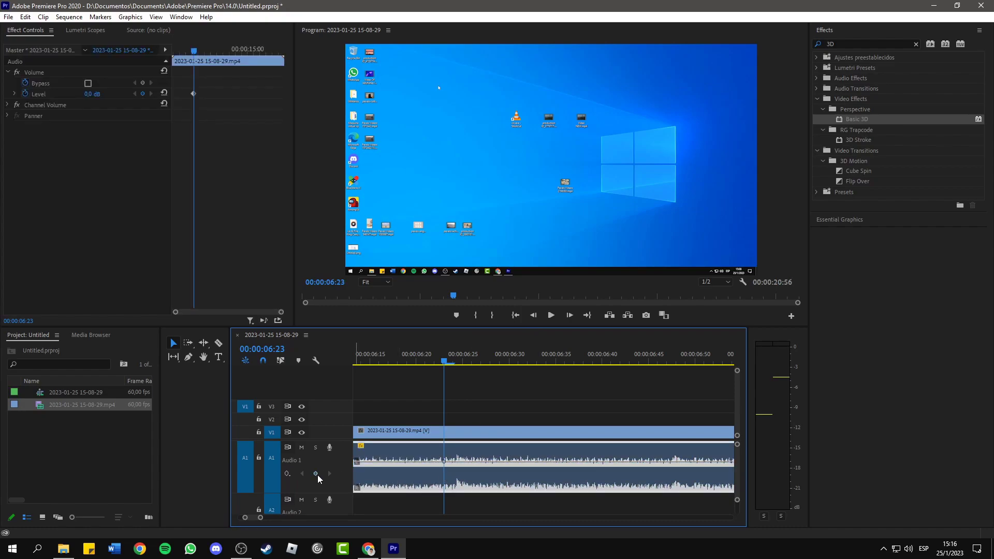
{"action": "left_click", "coordinate": [570, 316]}
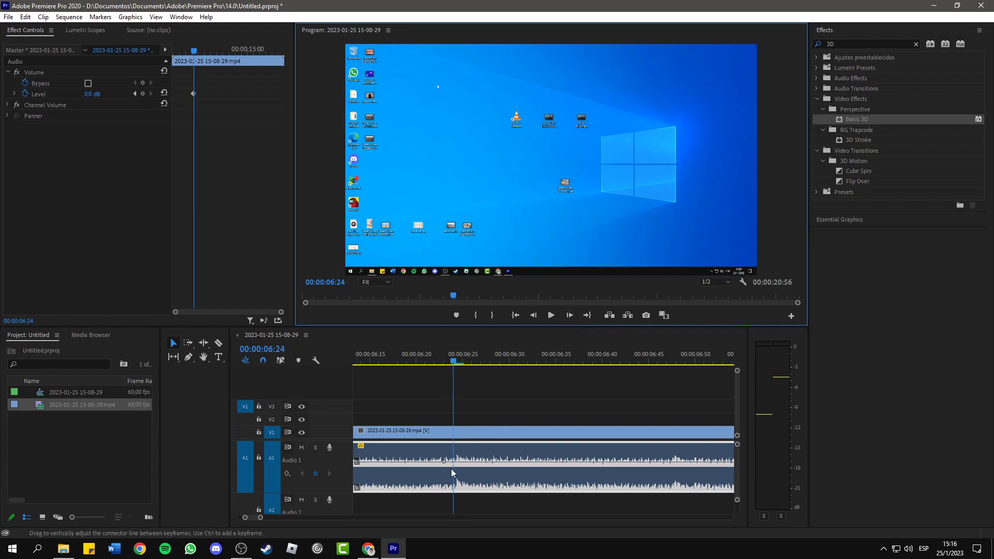
{"action": "left_click", "coordinate": [315, 476]}
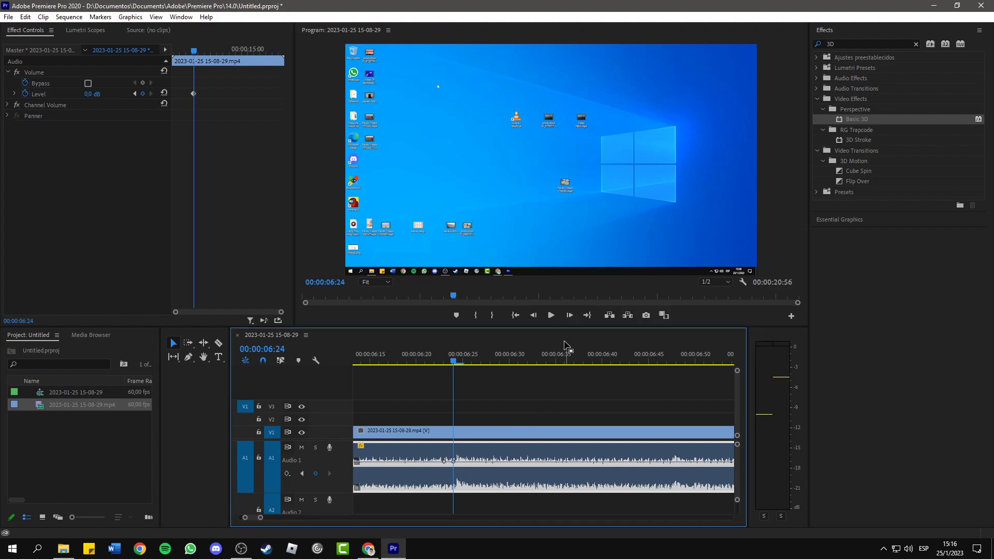
{"action": "left_click", "coordinate": [571, 316]}
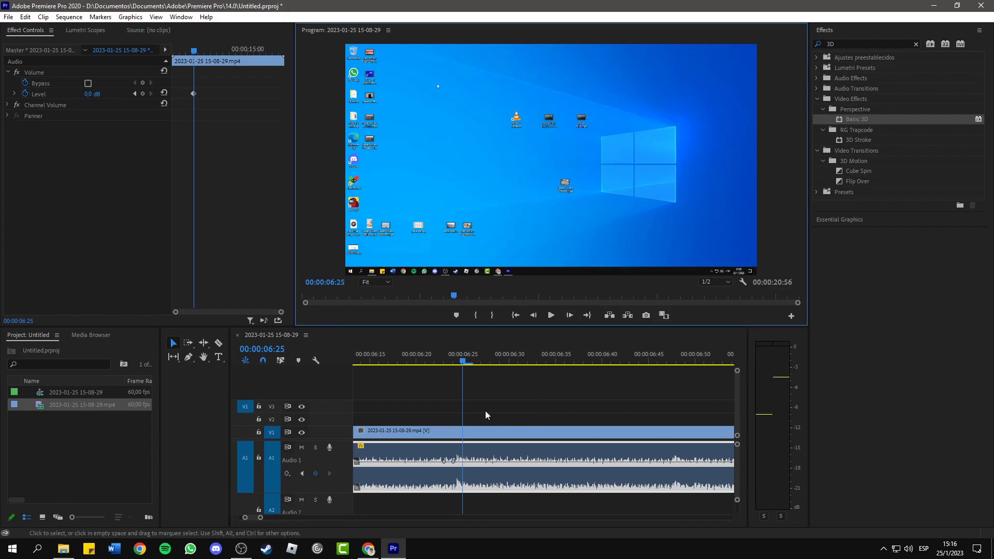
{"action": "left_click", "coordinate": [315, 475]}
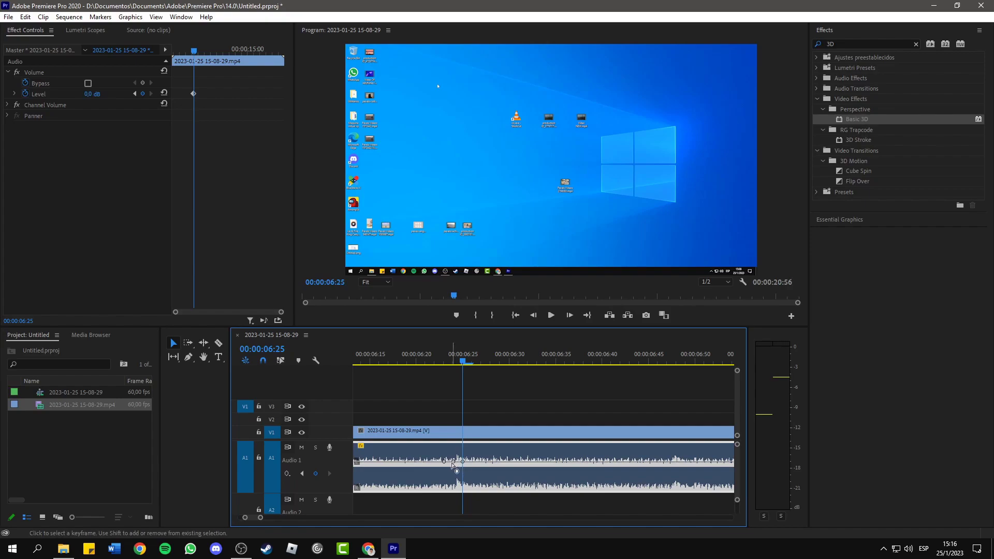
Pull the 06:24 volume keyframe down to -22.3 dB and play the passage to hear the dip.
{"action": "mouse_move", "coordinate": [453, 465]}
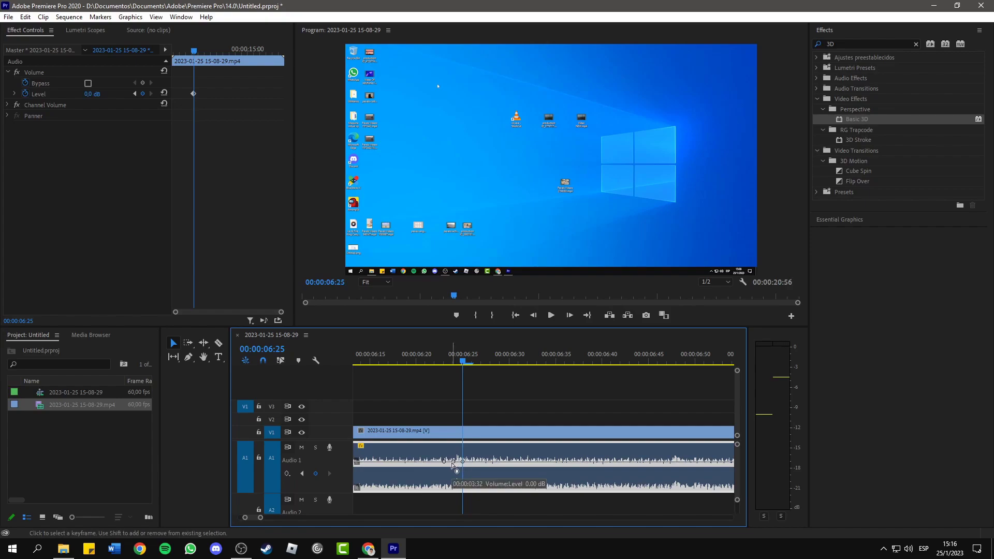
{"action": "mouse_move", "coordinate": [453, 462]}
{"action": "left_mouse_down"}
{"action": "mouse_move", "coordinate": [455, 488]}
{"action": "mouse_move", "coordinate": [465, 461]}
{"action": "left_mouse_up"}
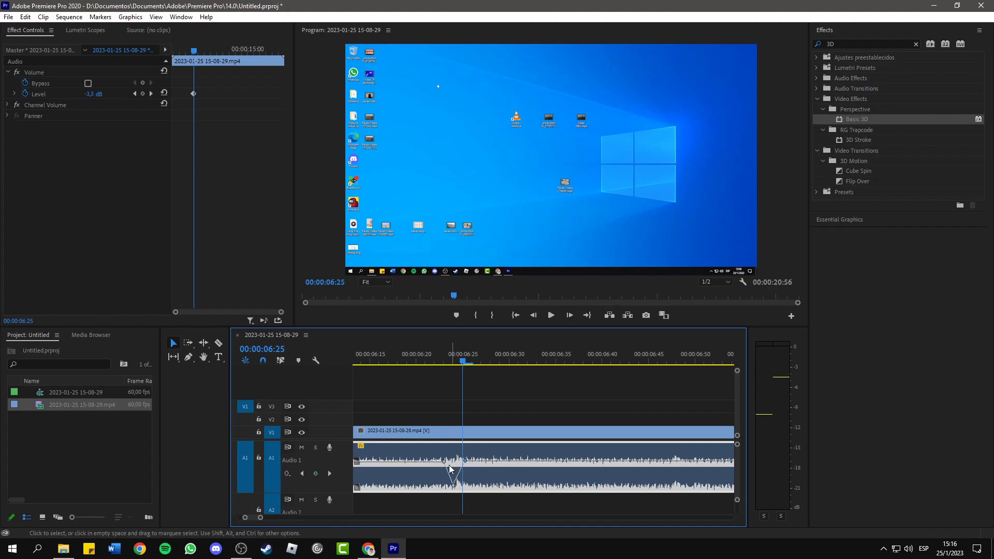
{"action": "left_click", "coordinate": [417, 362]}
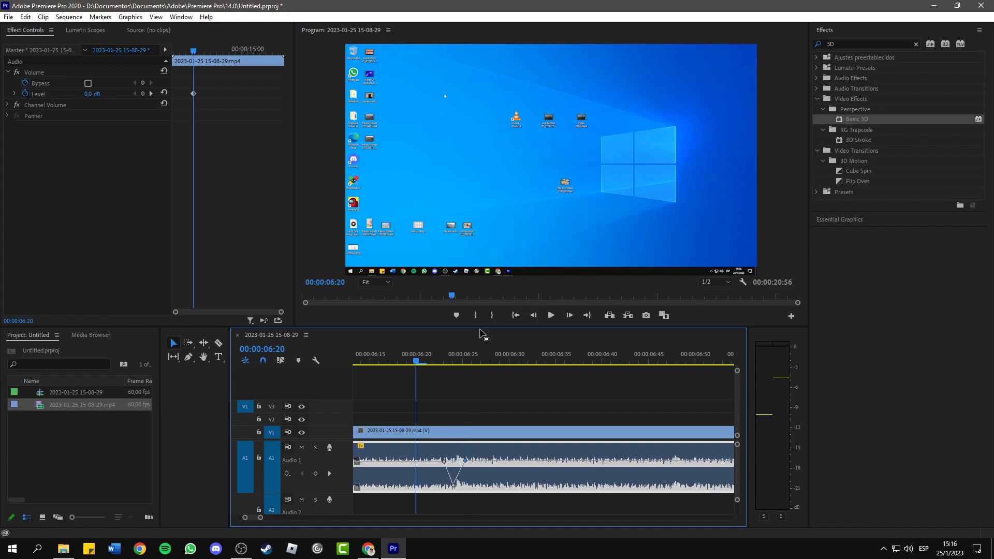
{"action": "left_click", "coordinate": [550, 317]}
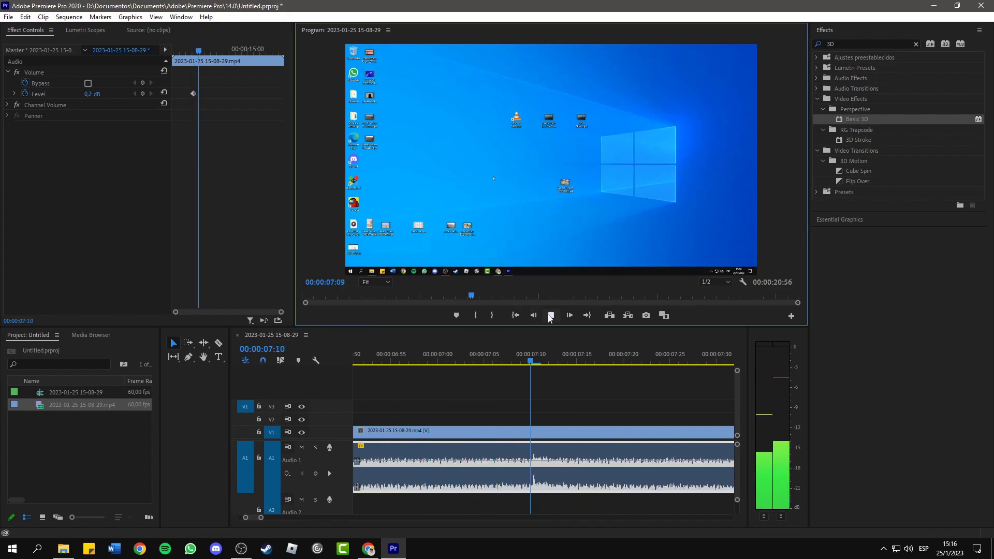
{"action": "left_click_drag", "start_coordinate": [454, 363], "coordinate": [379, 389]}
{"action": "left_click", "coordinate": [549, 317]}
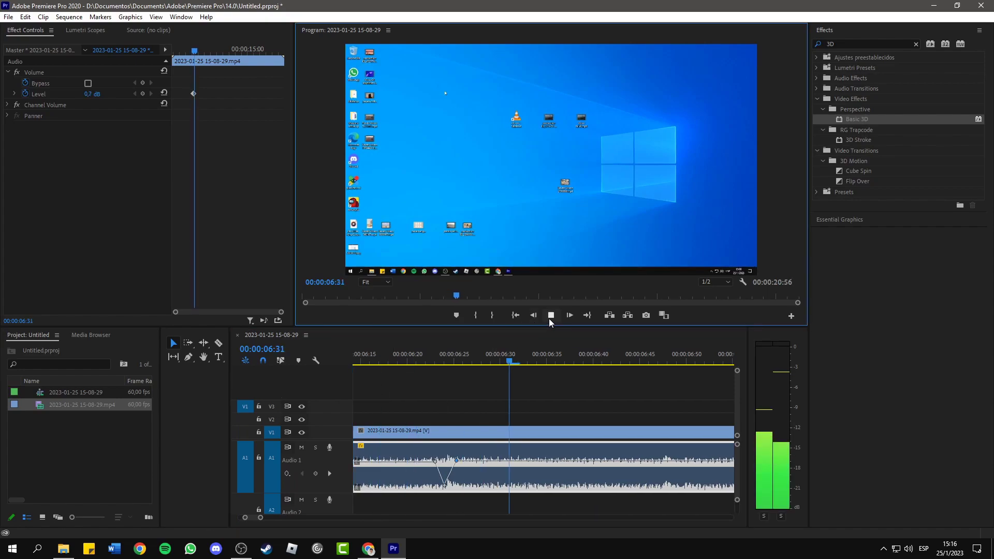
{"action": "left_click", "coordinate": [549, 318]}
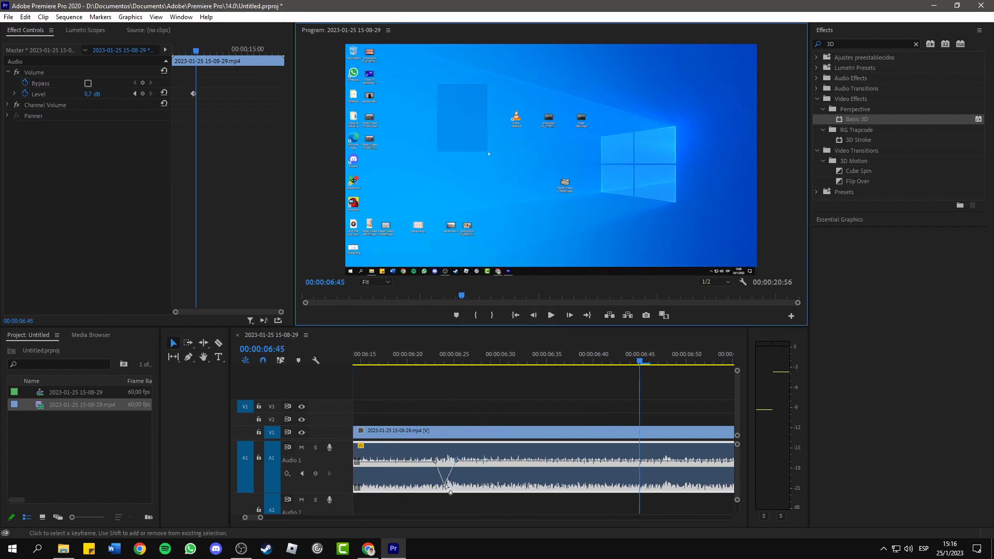
Drop the 06:24 keyframe to -∞ dB and play back to check the click is silenced.
{"action": "mouse_move", "coordinate": [446, 488]}
{"action": "left_mouse_down"}
{"action": "mouse_move", "coordinate": [465, 459]}
{"action": "mouse_move", "coordinate": [450, 489]}
{"action": "left_mouse_up"}
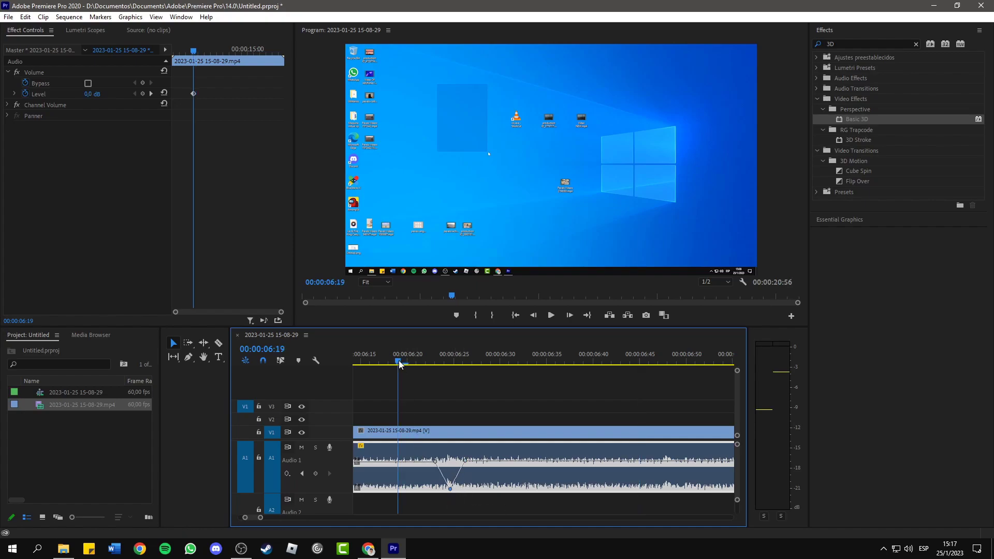
{"action": "left_click", "coordinate": [551, 315]}
{"action": "left_click", "coordinate": [551, 316]}
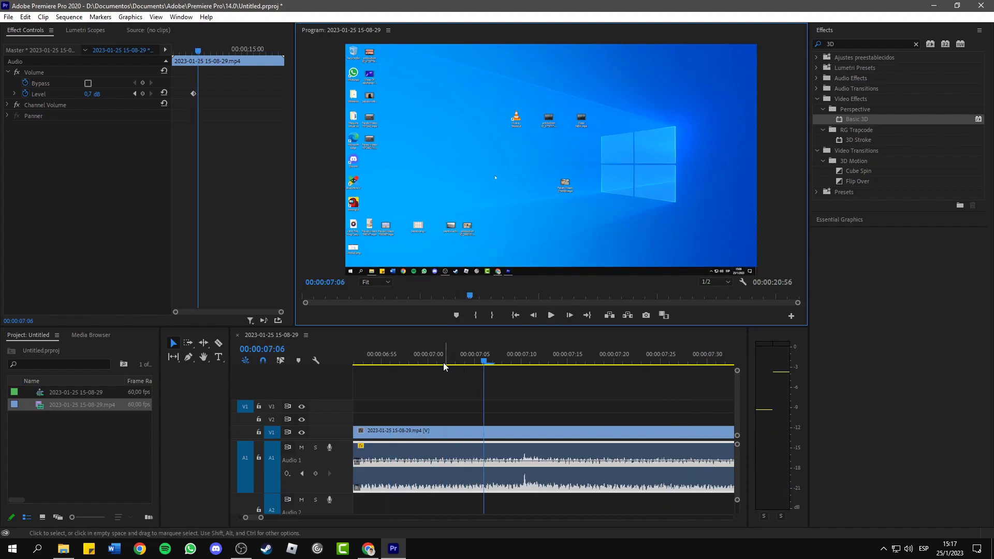
{"action": "left_click", "coordinate": [260, 365]}
{"action": "left_click_drag", "start_coordinate": [354, 362], "coordinate": [461, 384]}
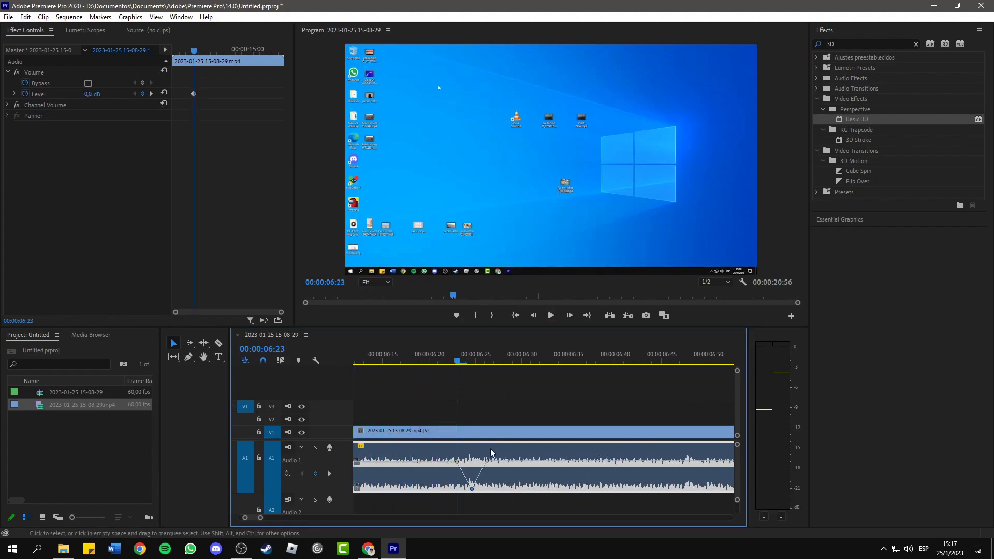
Shift the dip's right keyframe slightly later and replay to review it.
{"action": "left_click_drag", "start_coordinate": [487, 460], "coordinate": [473, 489]}
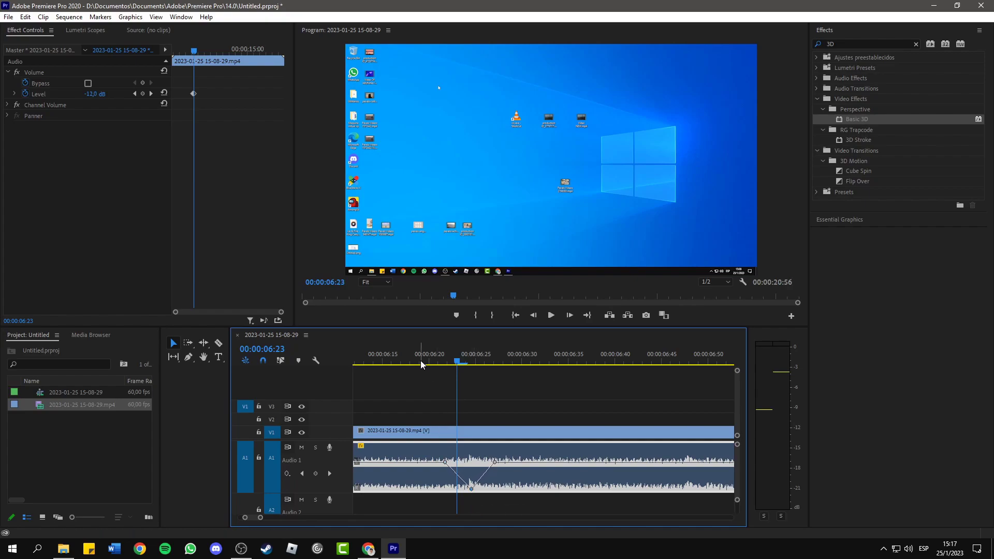
{"action": "left_click", "coordinate": [551, 315]}
{"action": "left_click", "coordinate": [551, 315]}
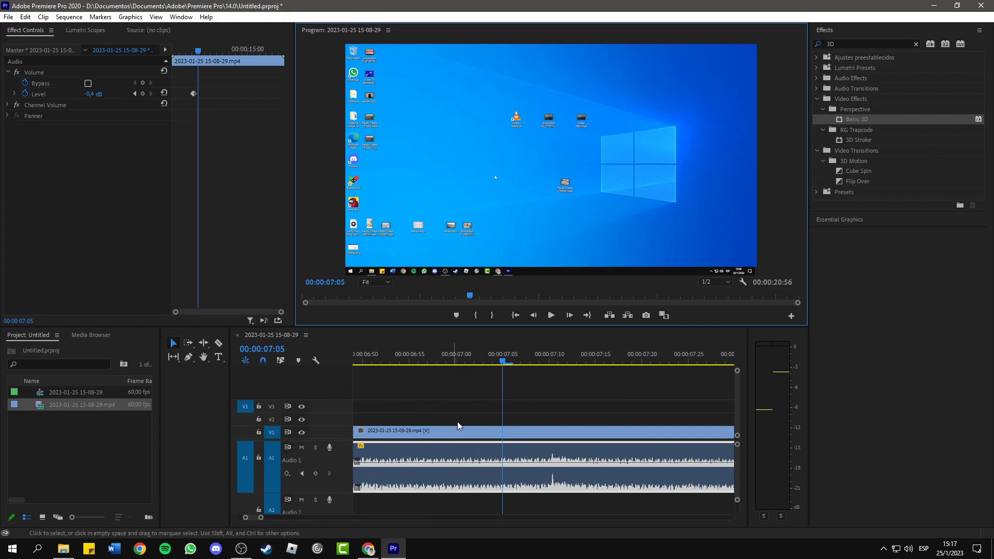
Add Audio 1 volume keyframes at 07:09, 07:10, 07:11 and 07:12, then step back to 07:08.
{"action": "left_click_drag", "start_coordinate": [503, 363], "coordinate": [536, 369]}
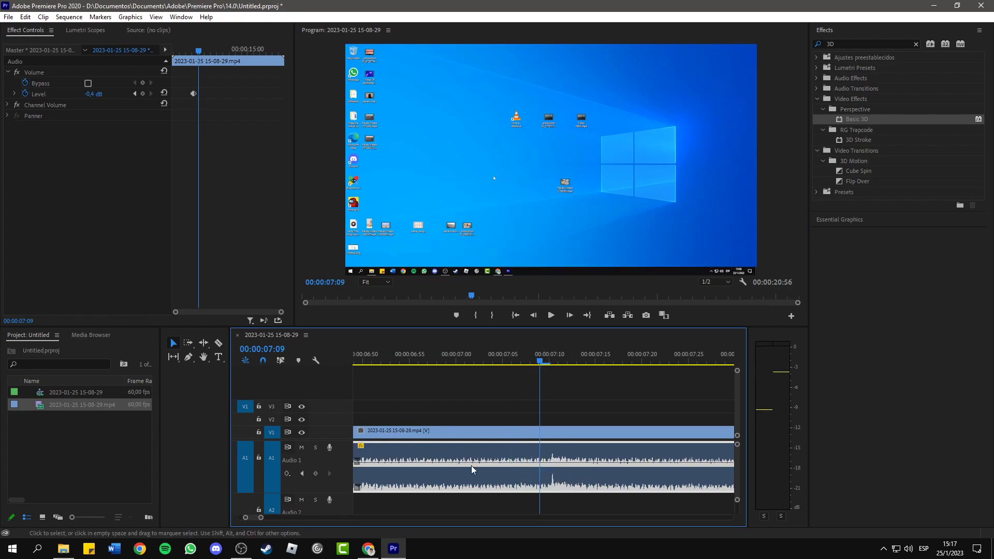
{"action": "left_click", "coordinate": [315, 475]}
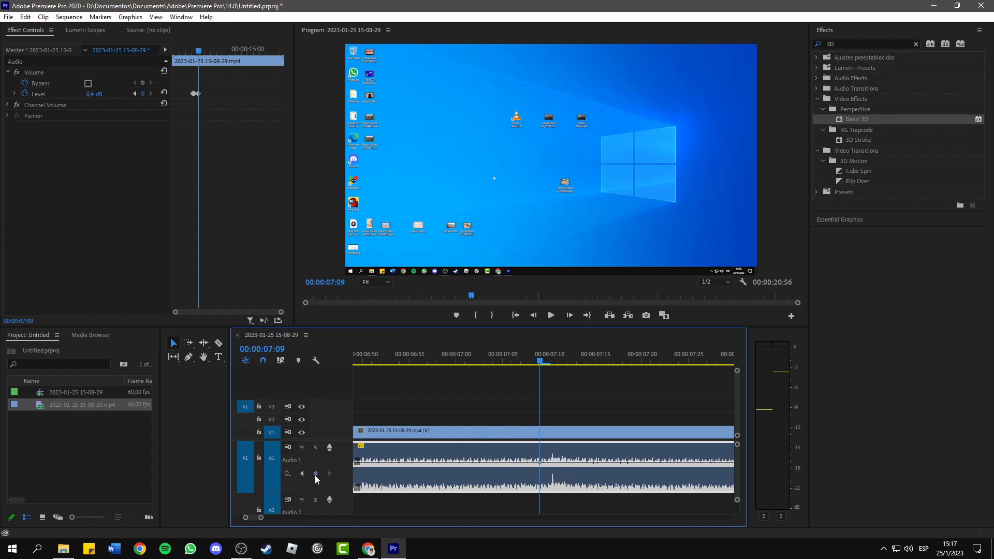
{"action": "left_click", "coordinate": [570, 315]}
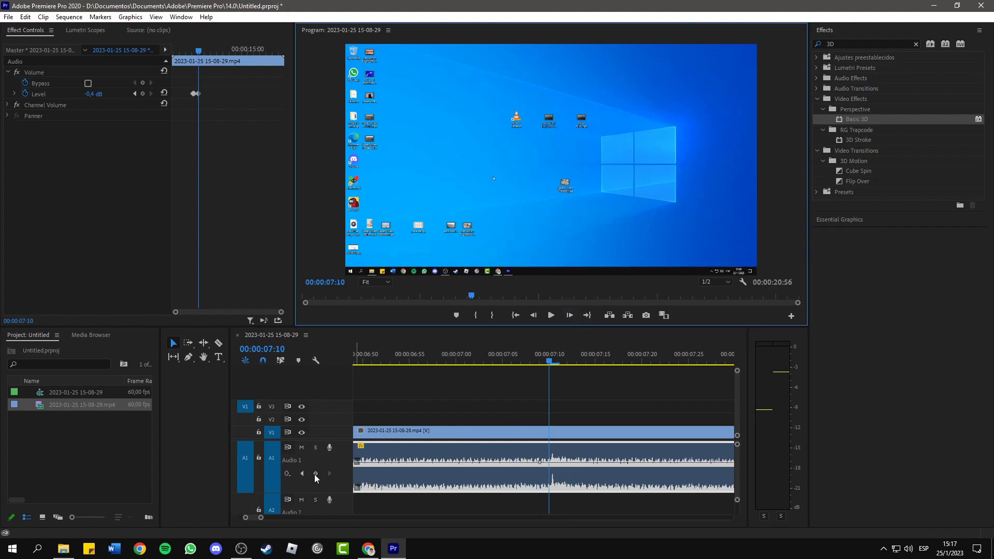
{"action": "left_click", "coordinate": [316, 474]}
{"action": "left_click", "coordinate": [569, 317]}
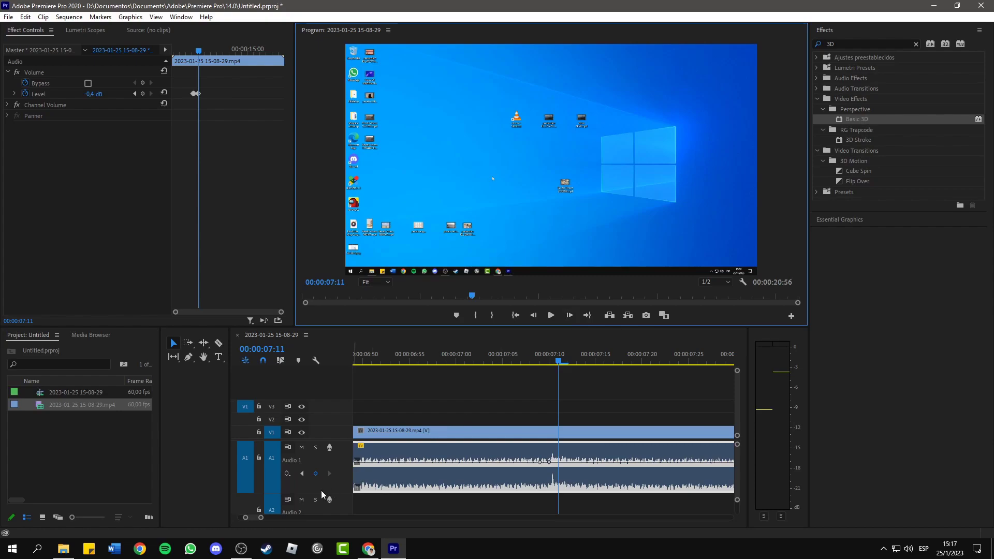
{"action": "left_click", "coordinate": [313, 475]}
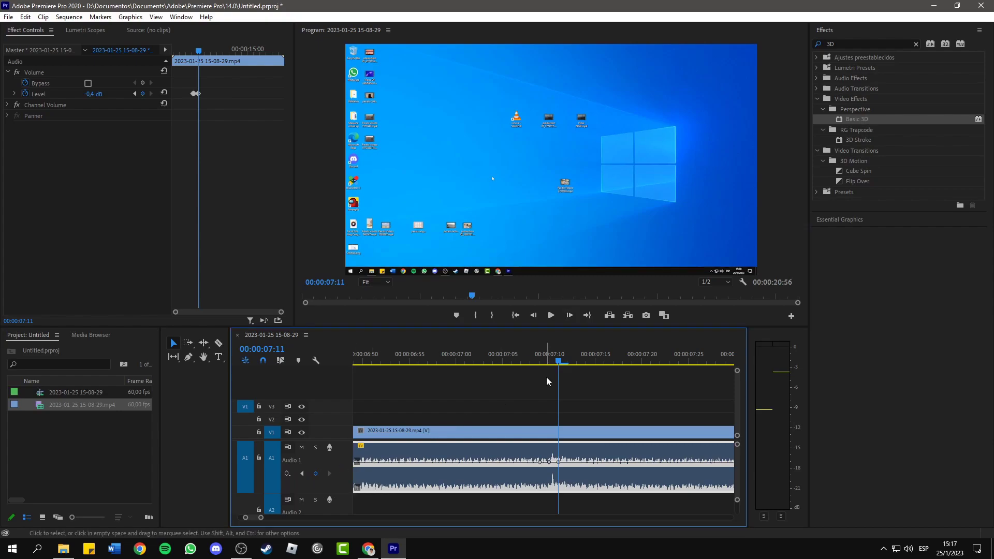
{"action": "left_click", "coordinate": [569, 317]}
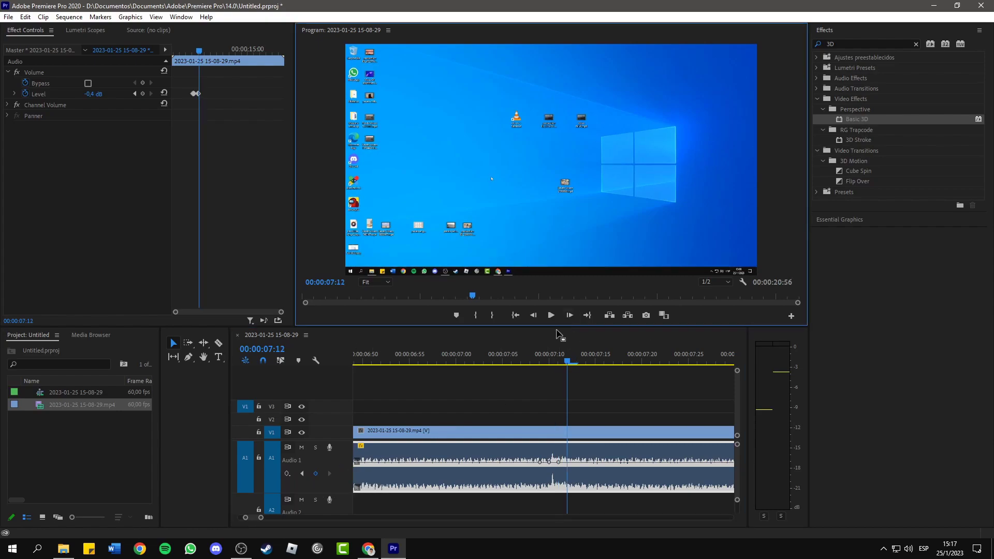
{"action": "left_click", "coordinate": [316, 475]}
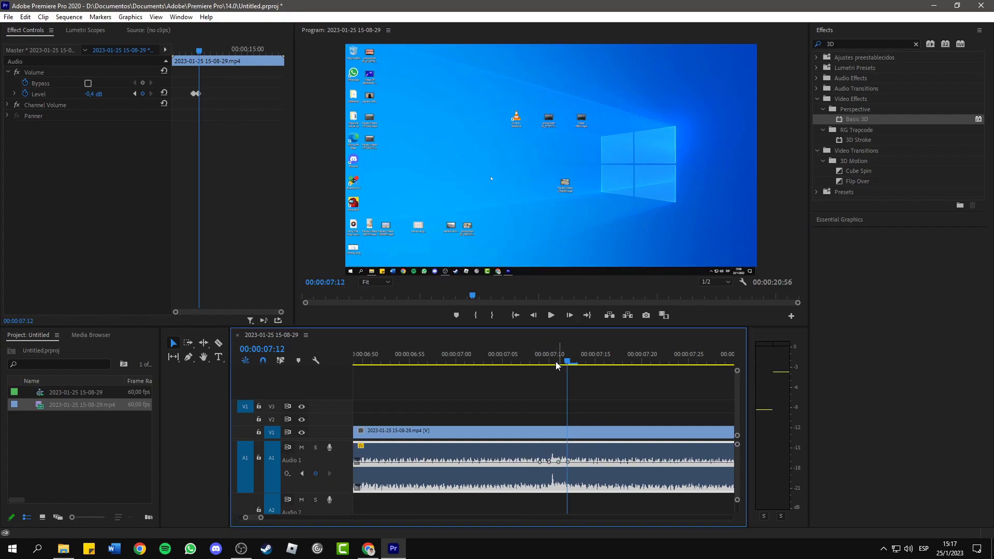
{"action": "key", "text": "Left"}
{"action": "key", "text": "Left"}
{"action": "key", "text": "Left"}
{"action": "key", "text": "Left"}
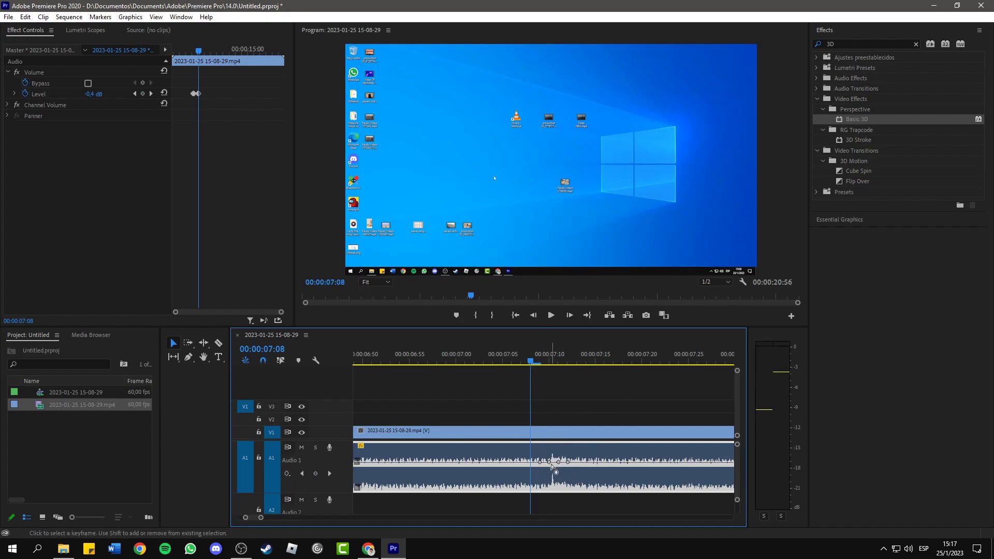
Pull the two middle keyframes down to -∞ dB and play back to hear the silenced click.
{"action": "mouse_move", "coordinate": [552, 464]}
{"action": "left_mouse_down"}
{"action": "mouse_move", "coordinate": [549, 489]}
{"action": "mouse_move", "coordinate": [561, 473]}
{"action": "left_mouse_up"}
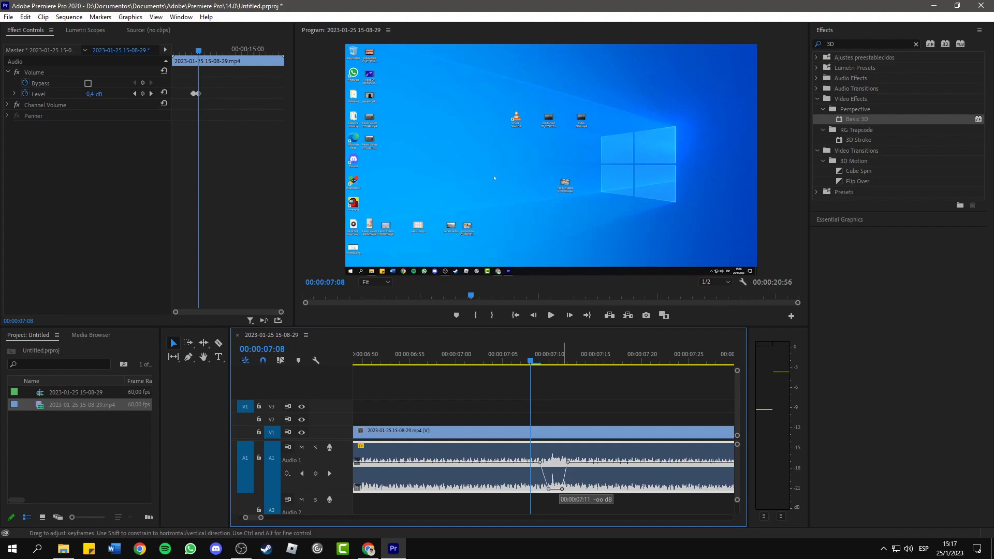
{"action": "left_click_drag", "start_coordinate": [562, 489], "coordinate": [562, 489]}
{"action": "left_click", "coordinate": [493, 354]}
{"action": "left_click", "coordinate": [551, 315]}
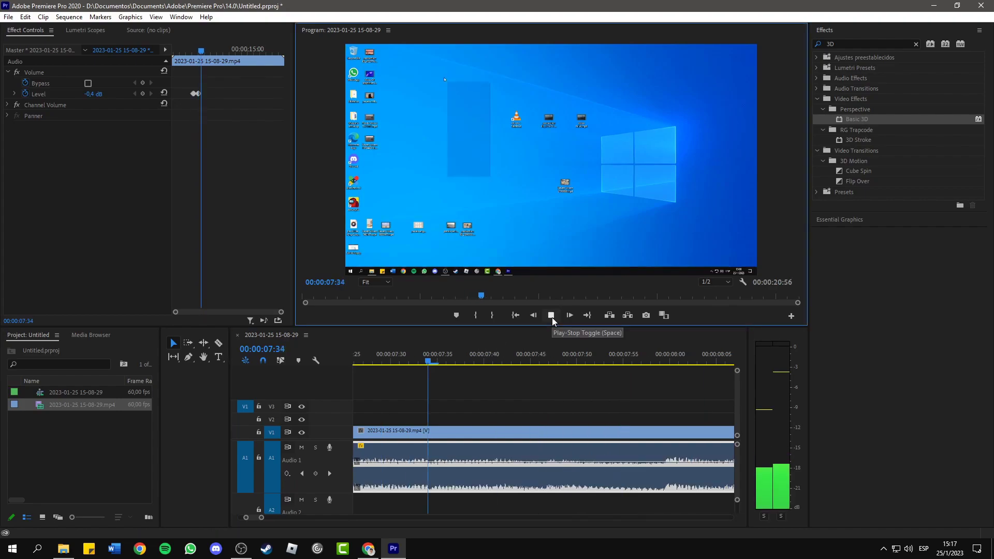
{"action": "left_click", "coordinate": [552, 316]}
Move the playhead before the dip and shift a silent keyframe to widen the dip.
{"action": "left_click", "coordinate": [529, 317]}
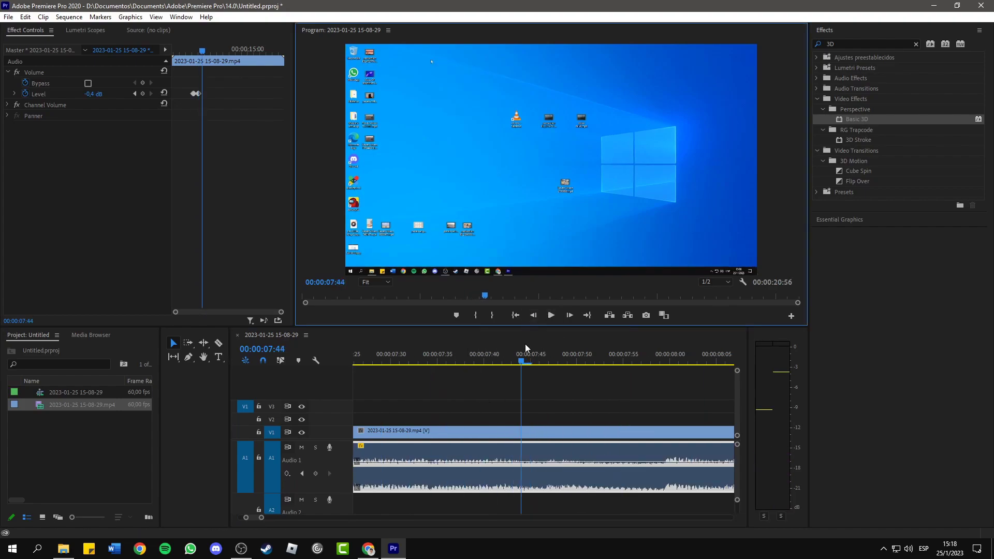
{"action": "left_click_drag", "start_coordinate": [523, 364], "coordinate": [519, 415]}
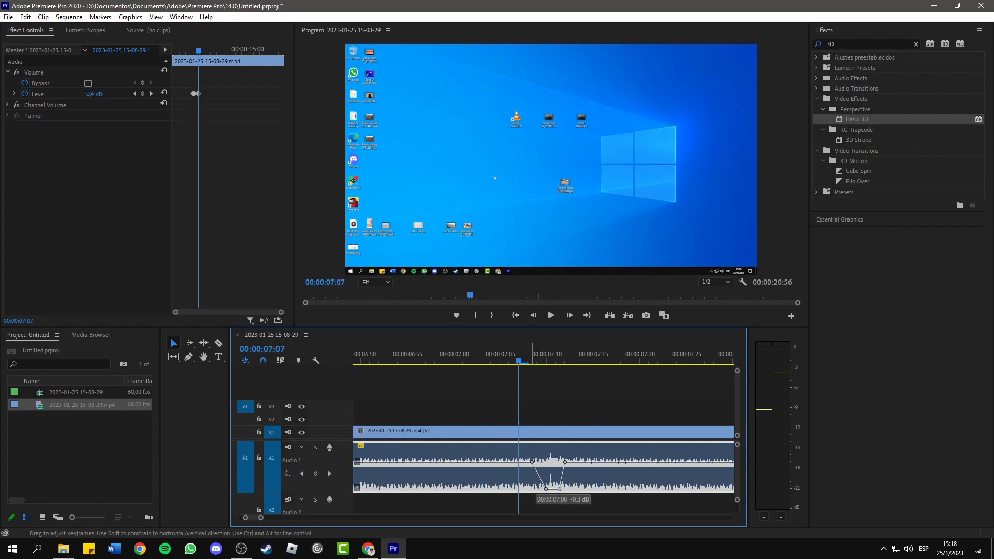
{"action": "left_click_drag", "start_coordinate": [536, 465], "coordinate": [583, 461]}
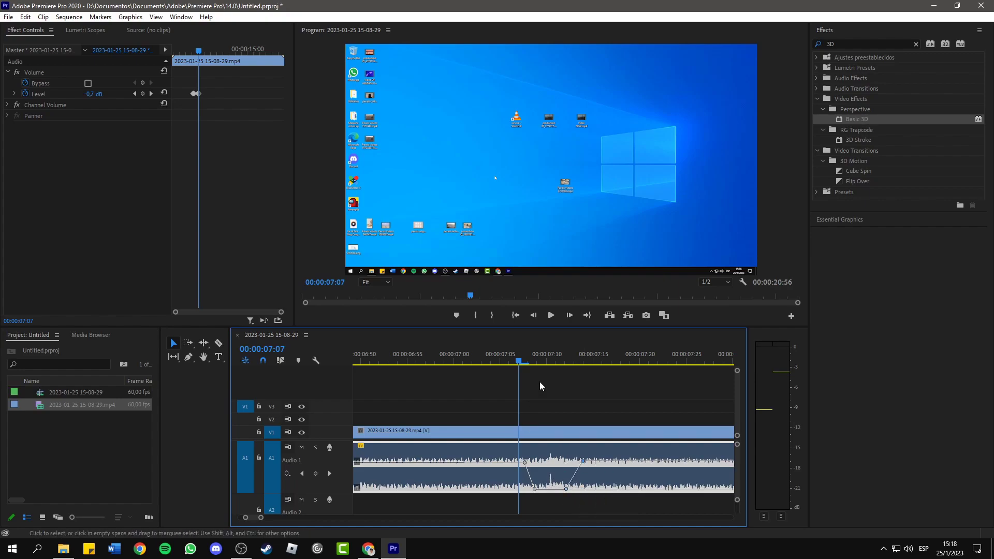
Check the dip, then drag its lower right keyframe later to about 07:13 to widen the silence.
{"action": "left_click", "coordinate": [551, 316]}
{"action": "key", "text": "space"}
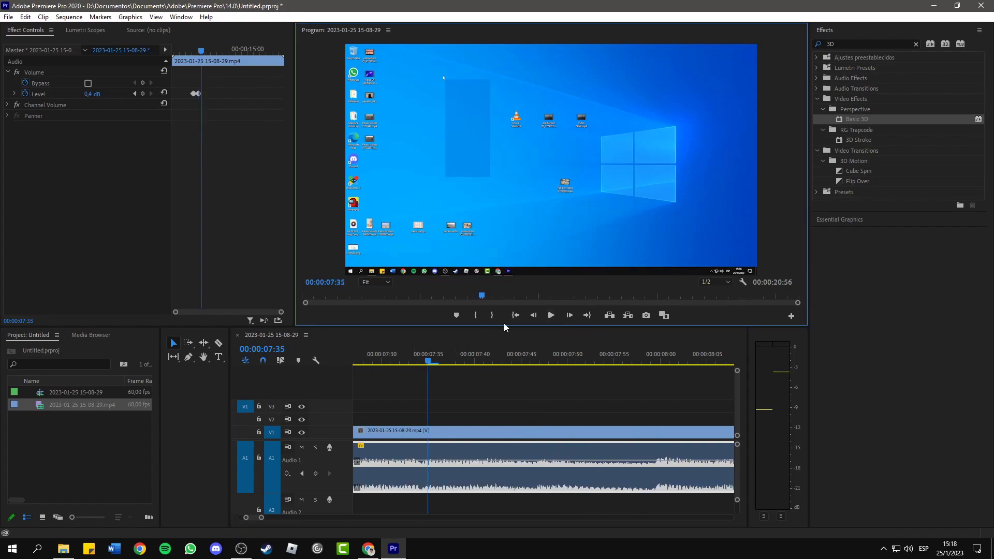
{"action": "left_click", "coordinate": [530, 319]}
{"action": "left_click", "coordinate": [529, 319]}
{"action": "left_click", "coordinate": [530, 319]}
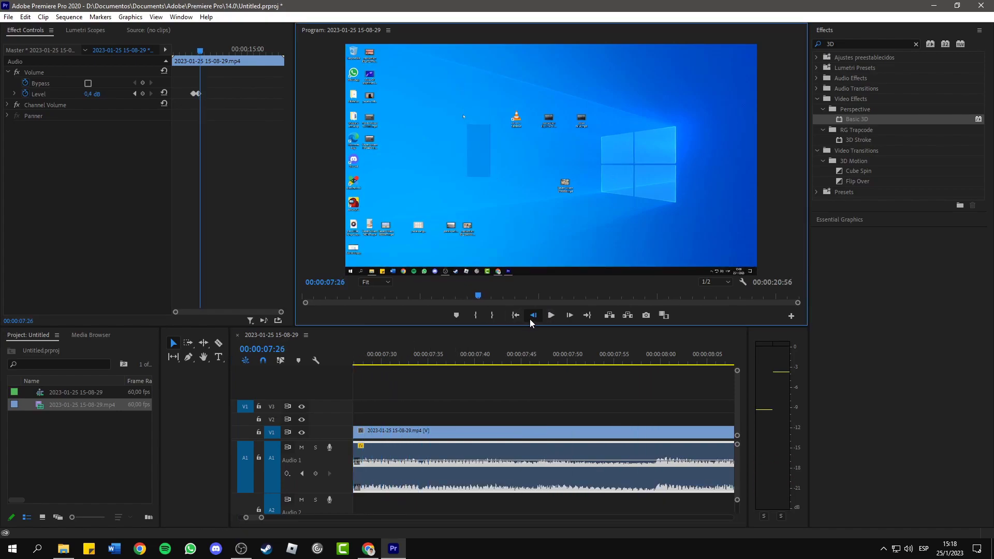
{"action": "left_click", "coordinate": [530, 319]}
{"action": "left_click", "coordinate": [529, 319]}
{"action": "left_click", "coordinate": [530, 319]}
{"action": "left_click", "coordinate": [530, 319]}
{"action": "left_click", "coordinate": [530, 319]}
{"action": "left_click", "coordinate": [530, 319]}
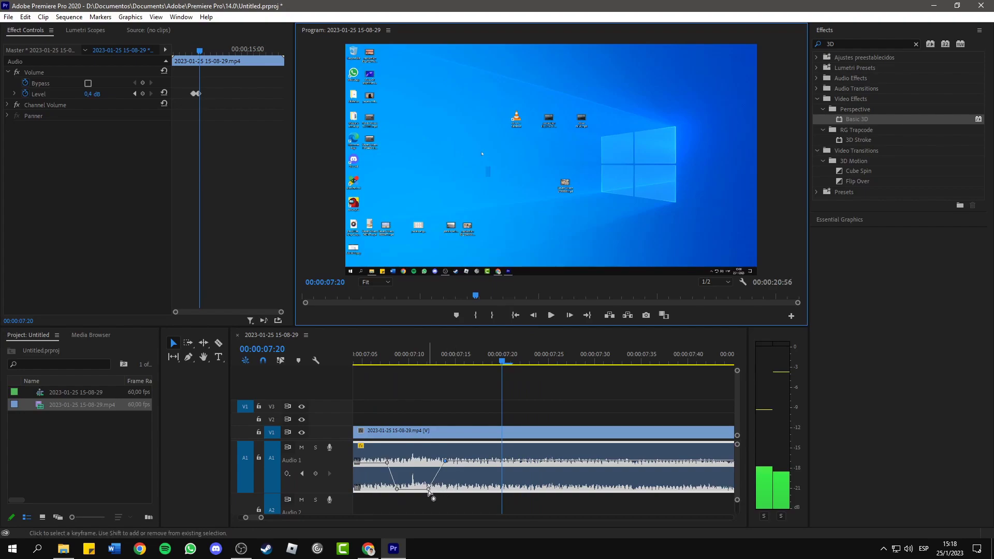
{"action": "left_click_drag", "start_coordinate": [429, 490], "coordinate": [470, 461]}
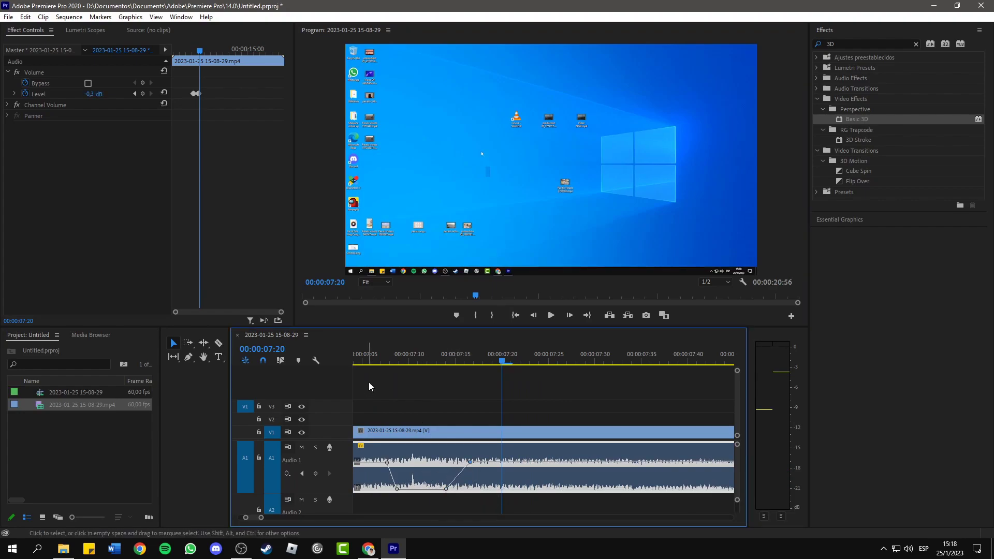
Play back from 00:00:07:05 to confirm the widened dip.
{"action": "left_click", "coordinate": [361, 362]}
{"action": "left_click", "coordinate": [551, 315]}
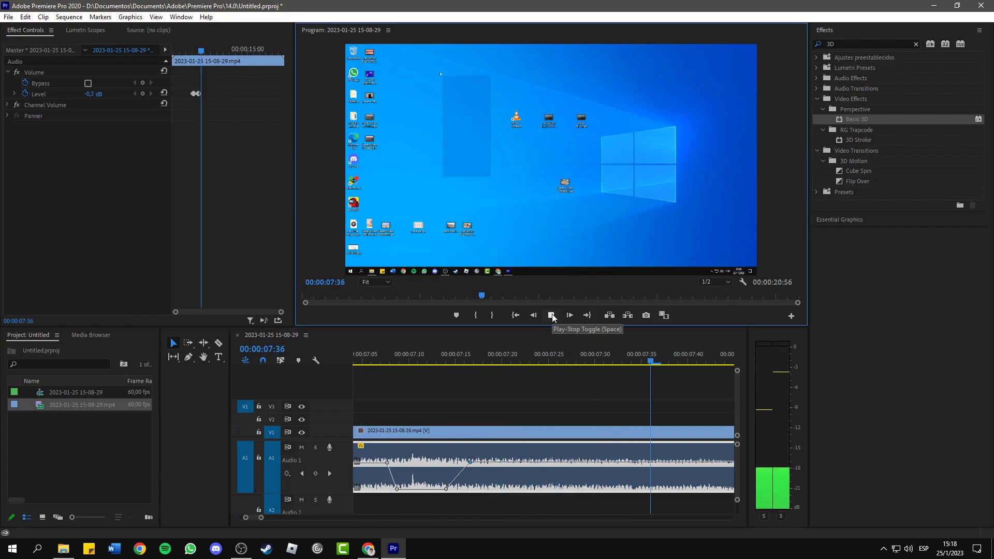
{"action": "left_click", "coordinate": [551, 315]}
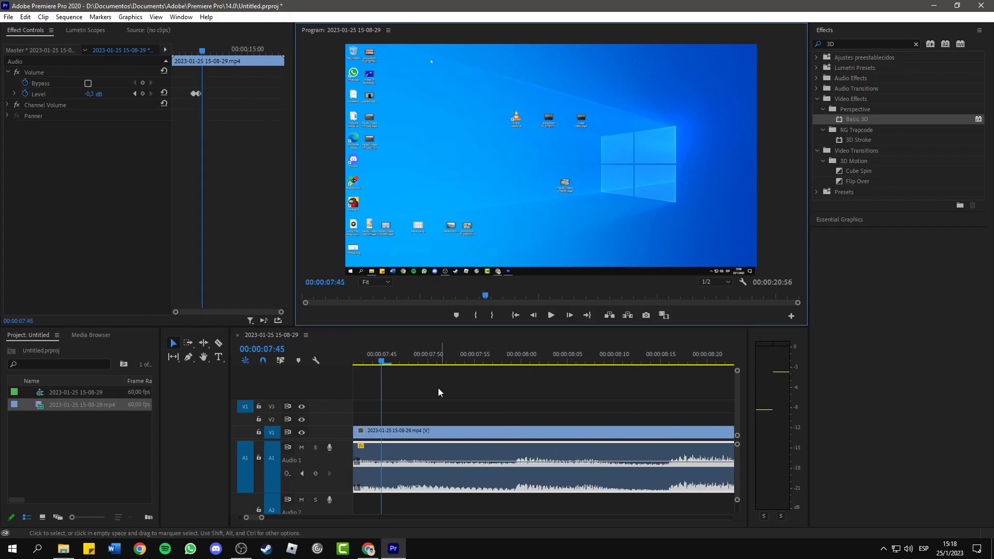
{"action": "left_click_drag", "start_coordinate": [383, 364], "coordinate": [503, 383]}
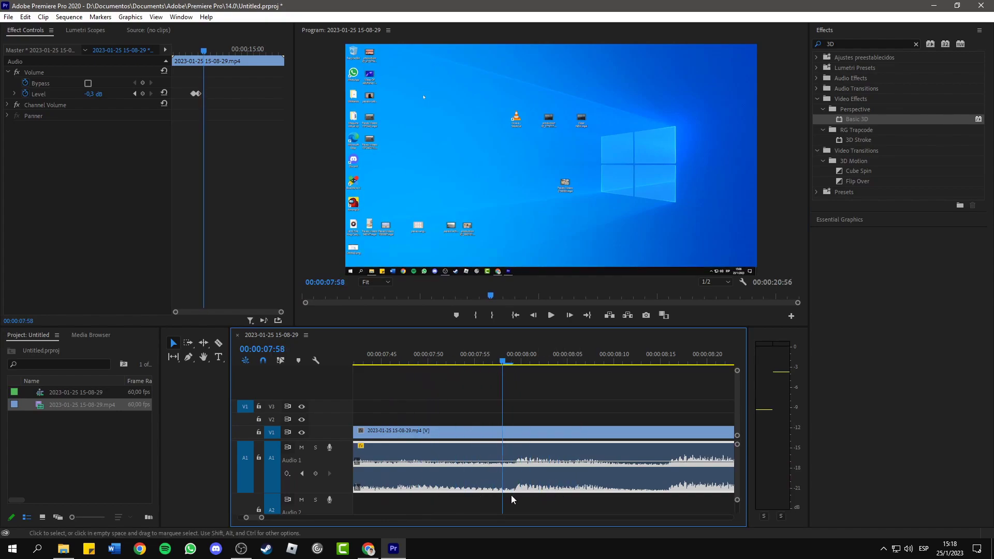
Zoom the timeline out to show the whole clip with both volume dips.
{"action": "left_click_drag", "start_coordinate": [262, 521], "coordinate": [330, 520]}
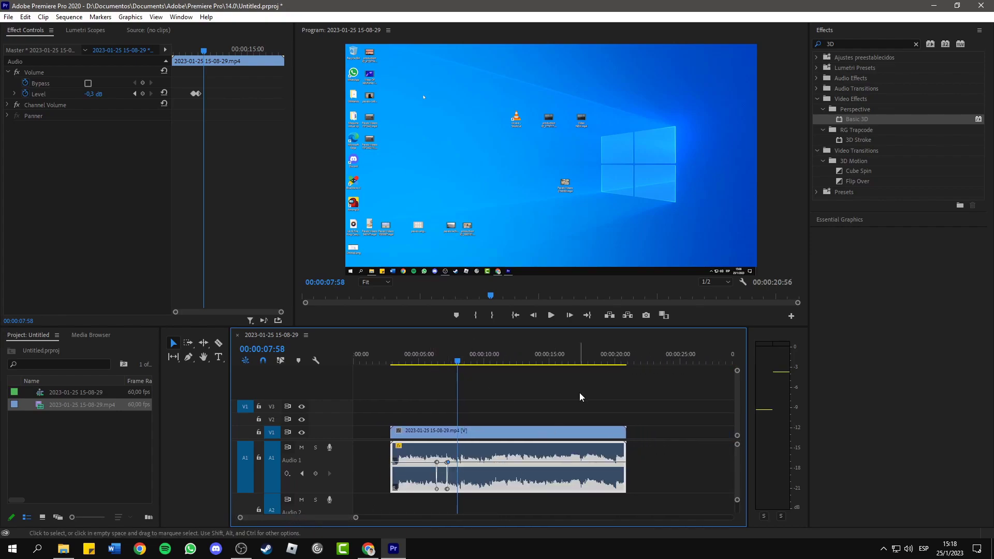